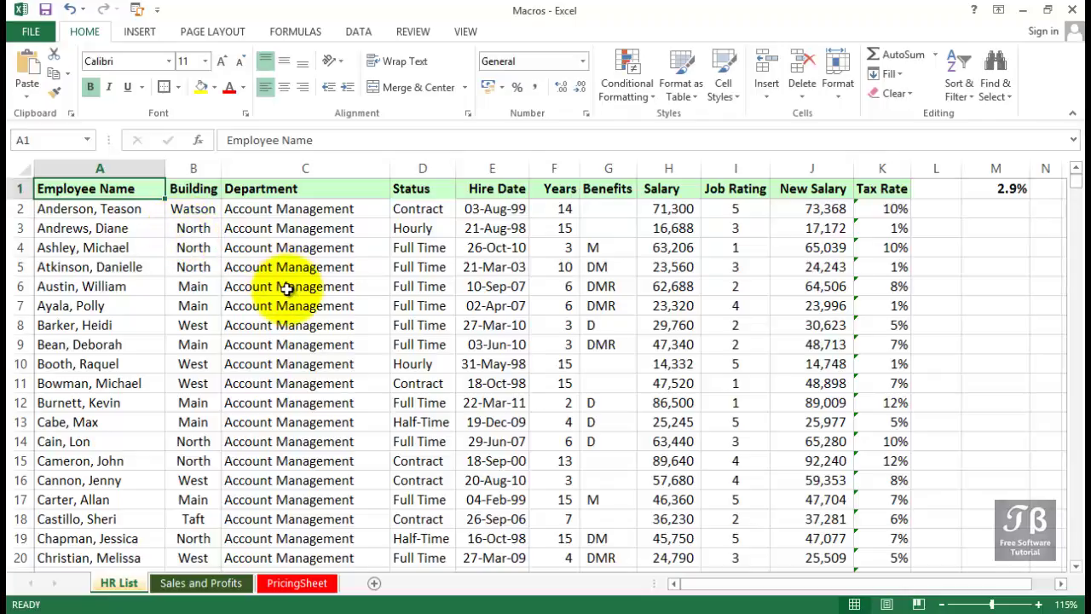
Scroll the HR List to find and select the 27-Mar-10 hire date in E8.
scroll(286, 288, "down", 1)
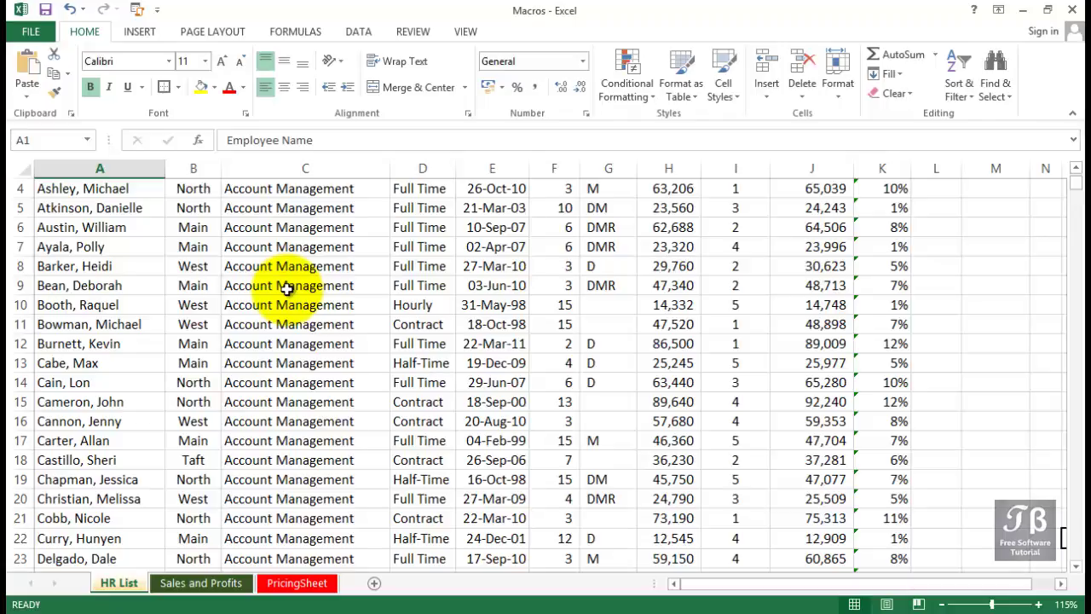
scroll(287, 288, "up", 1)
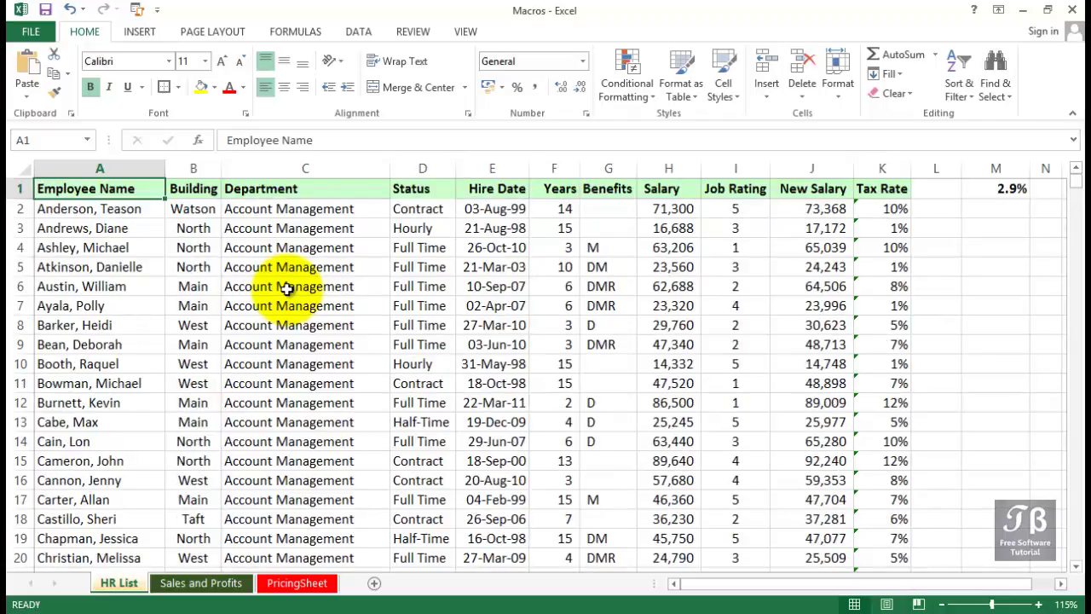
scroll(286, 288, "down", 1)
scroll(286, 288, "down", 2)
scroll(286, 288, "down", 2)
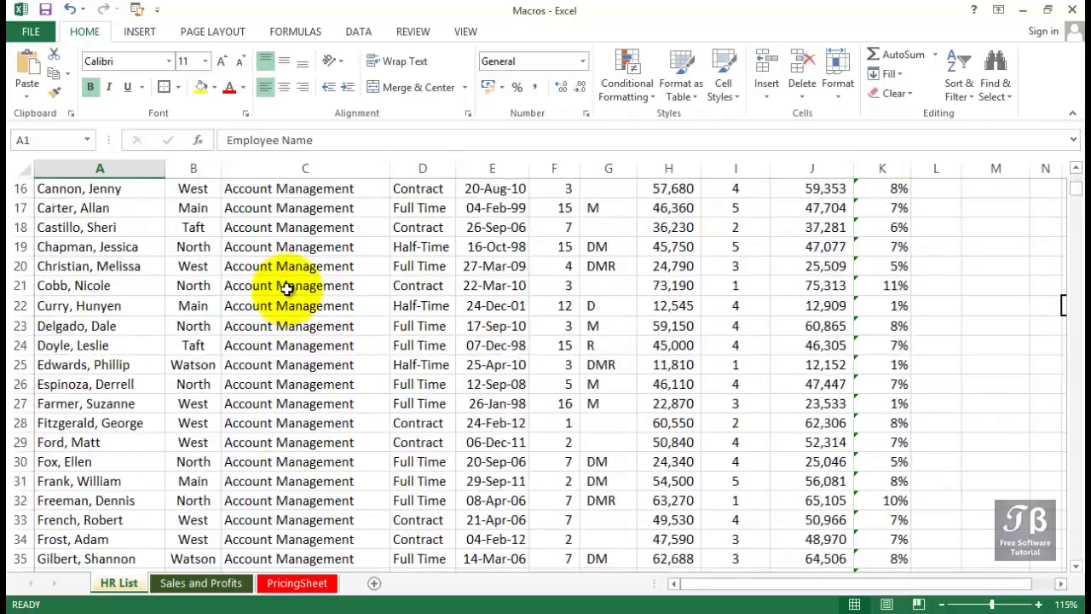
scroll(287, 288, "down", 4)
scroll(286, 288, "up", 1)
scroll(286, 288, "up", 5)
scroll(287, 288, "up", 1)
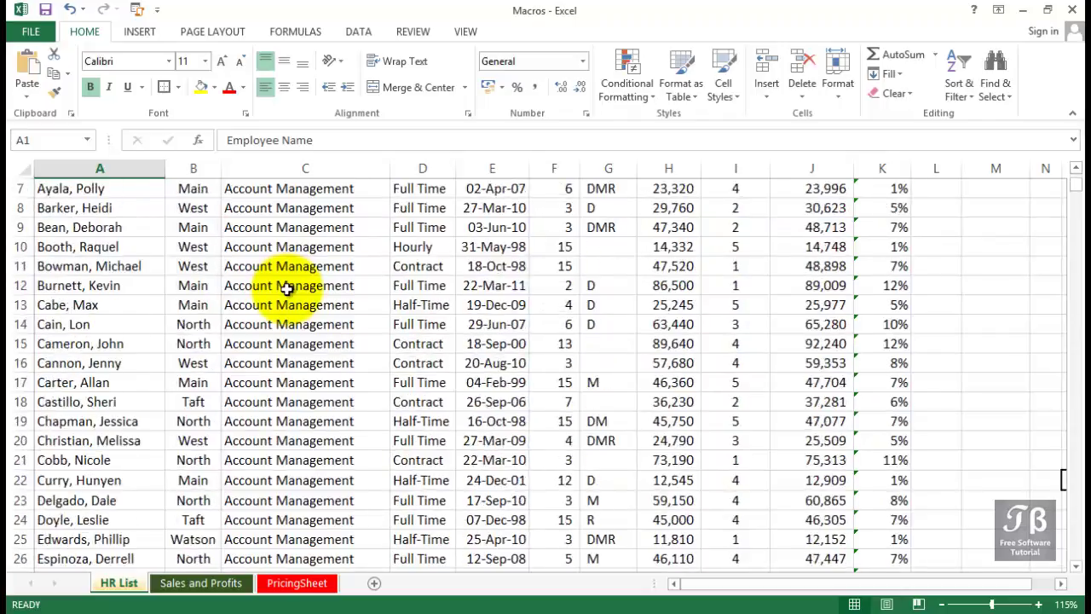
scroll(287, 288, "up", 2)
scroll(286, 288, "down", 1)
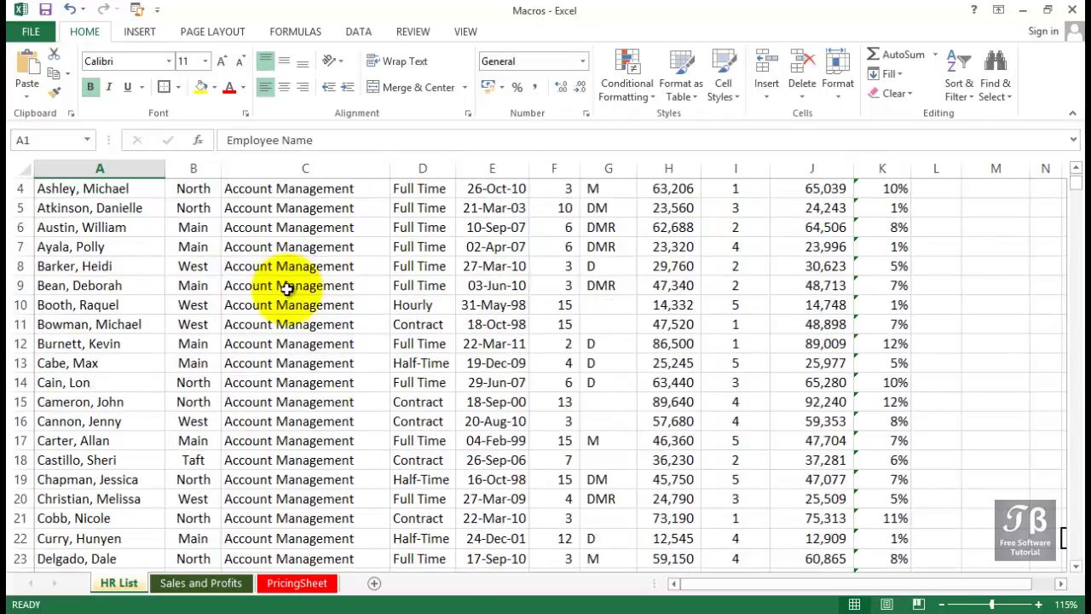
scroll(286, 288, "up", 1)
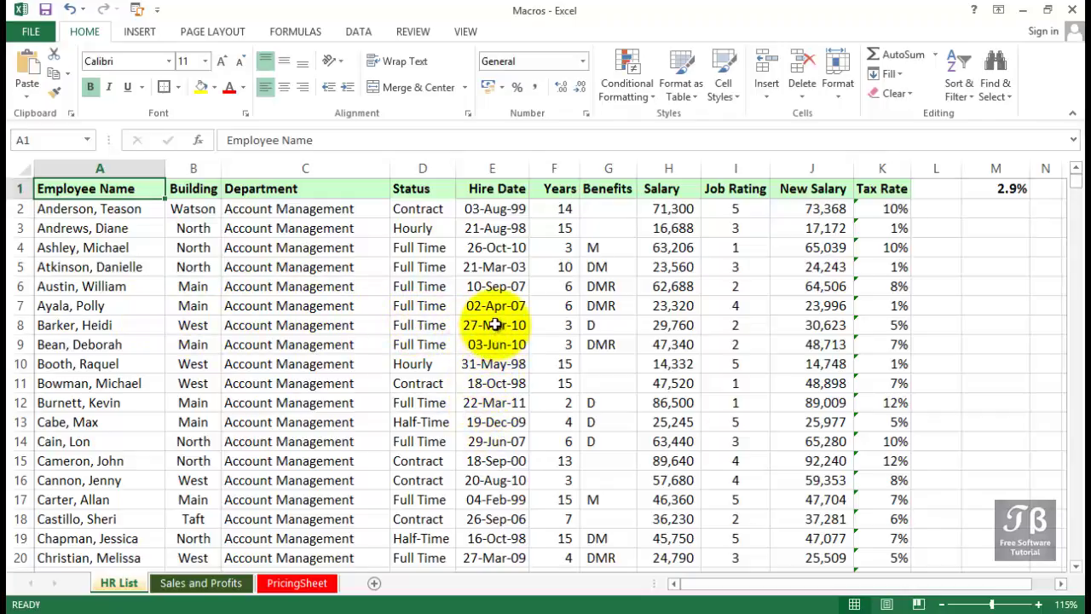
left_click(496, 325)
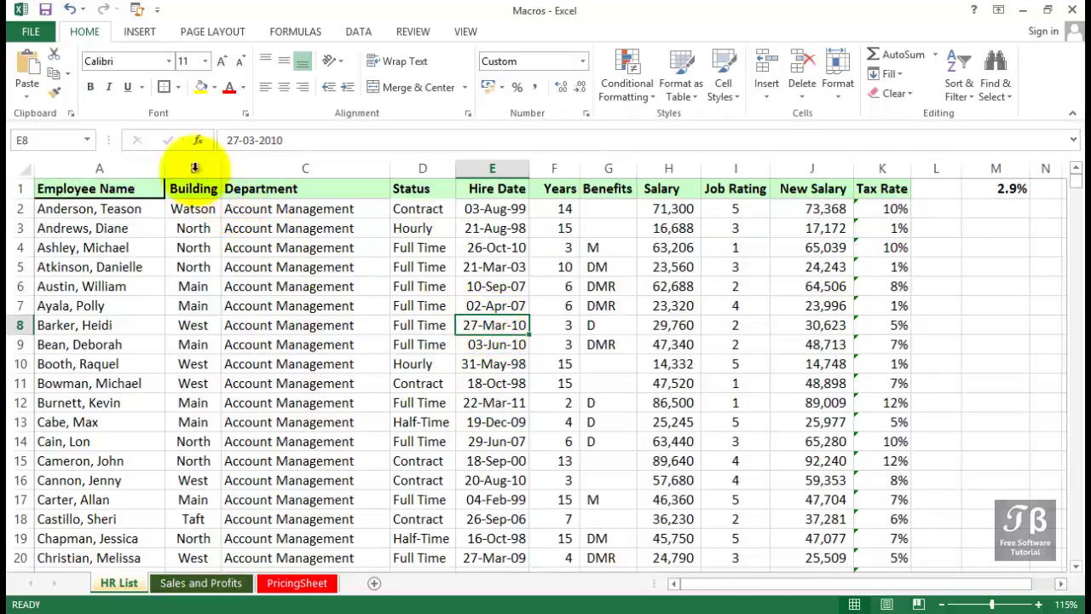
Give E8 a yellow fill, bold italic red text and a border.
left_click(200, 86)
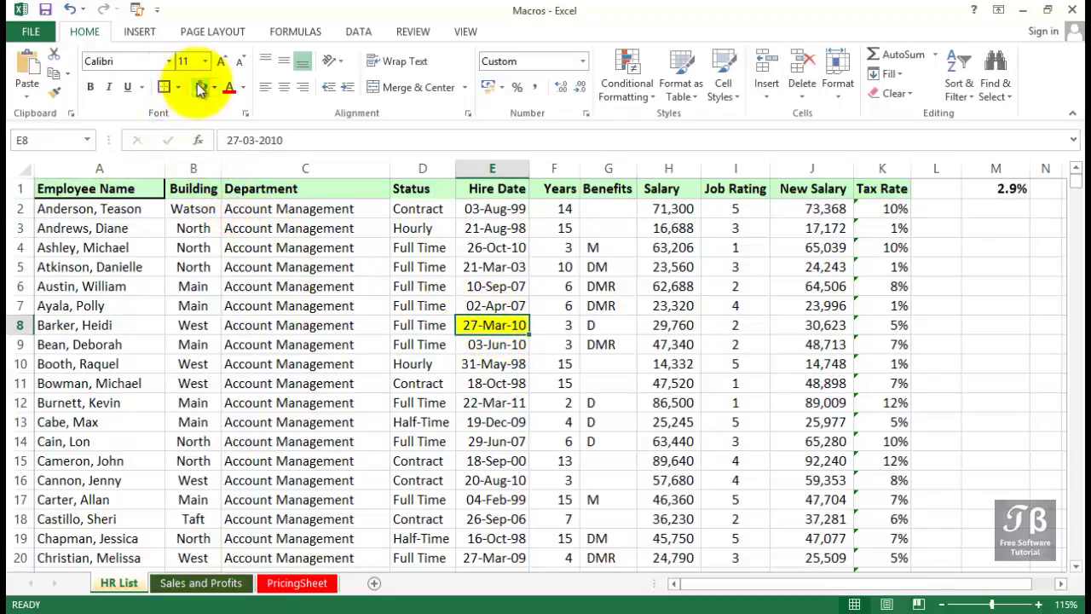
left_click(91, 86)
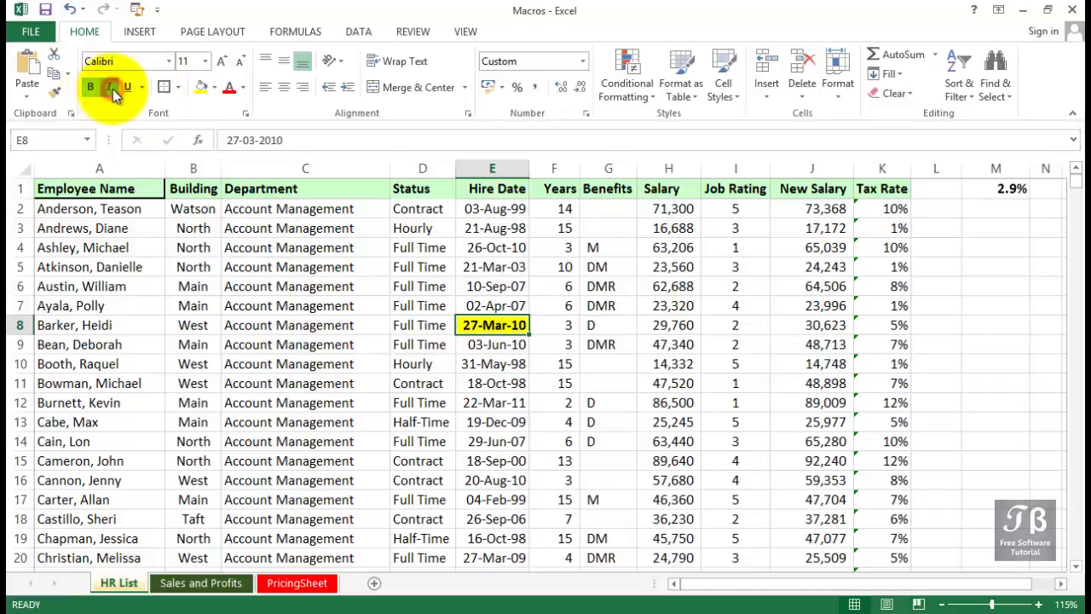
left_click(113, 88)
left_click(227, 89)
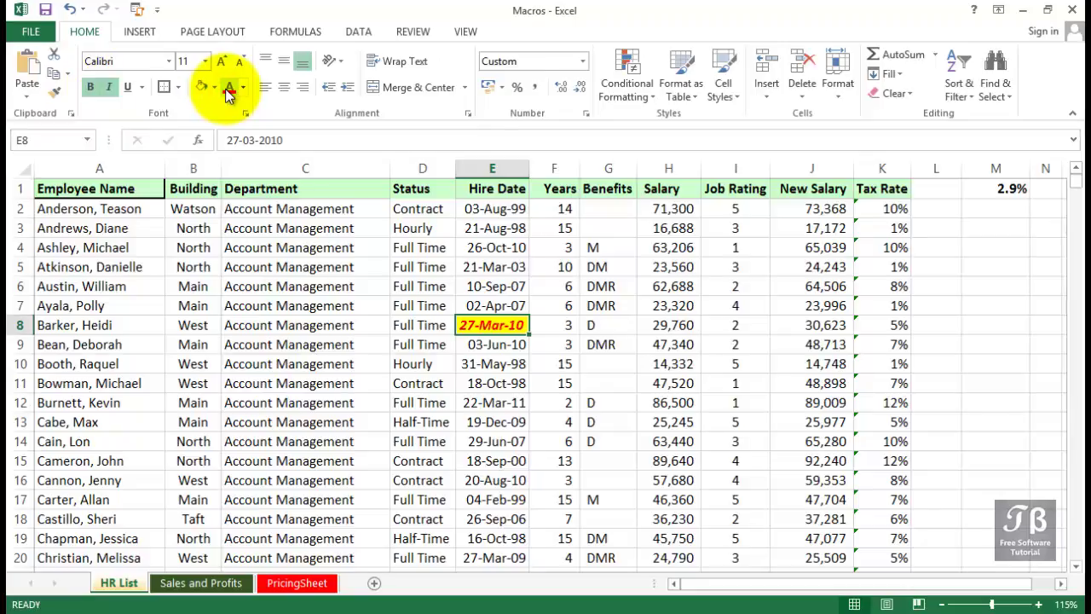
left_click(164, 87)
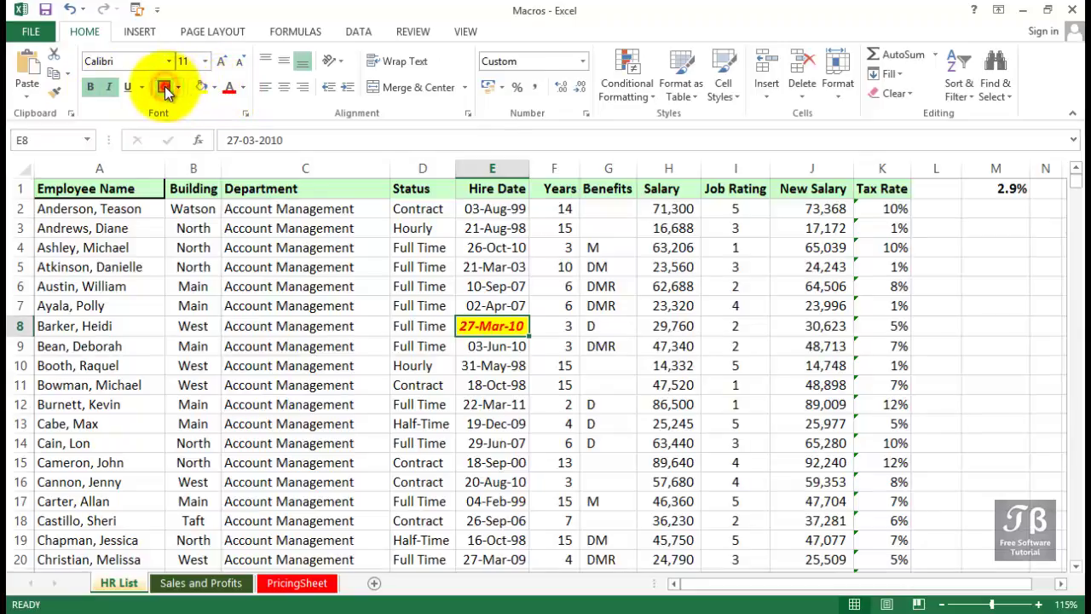
left_click(285, 304)
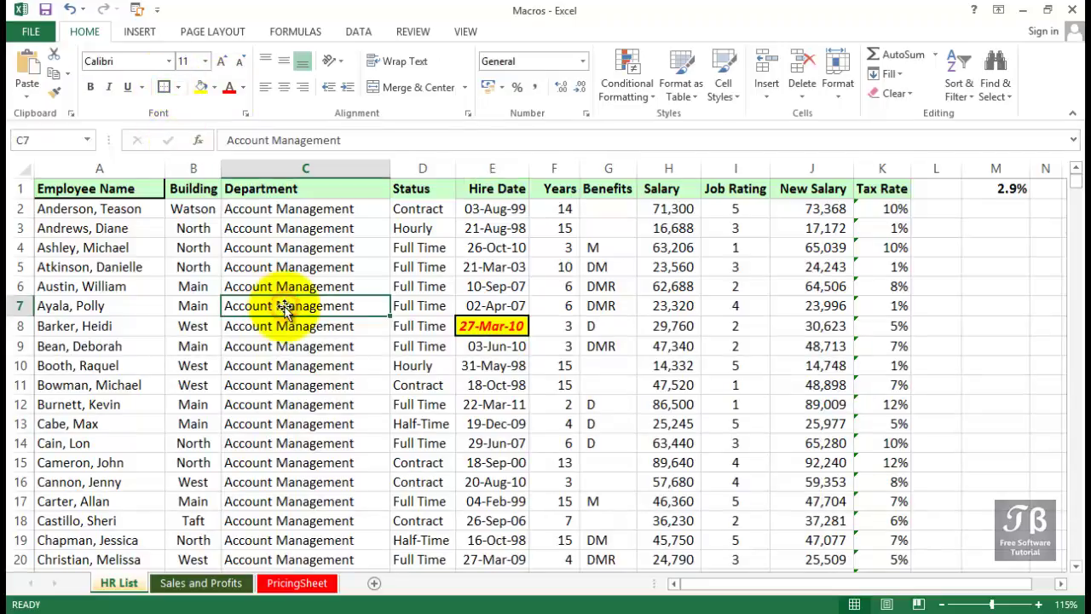
scroll(309, 383, "down", 3)
scroll(324, 420, "down", 1)
scroll(324, 425, "down", 5)
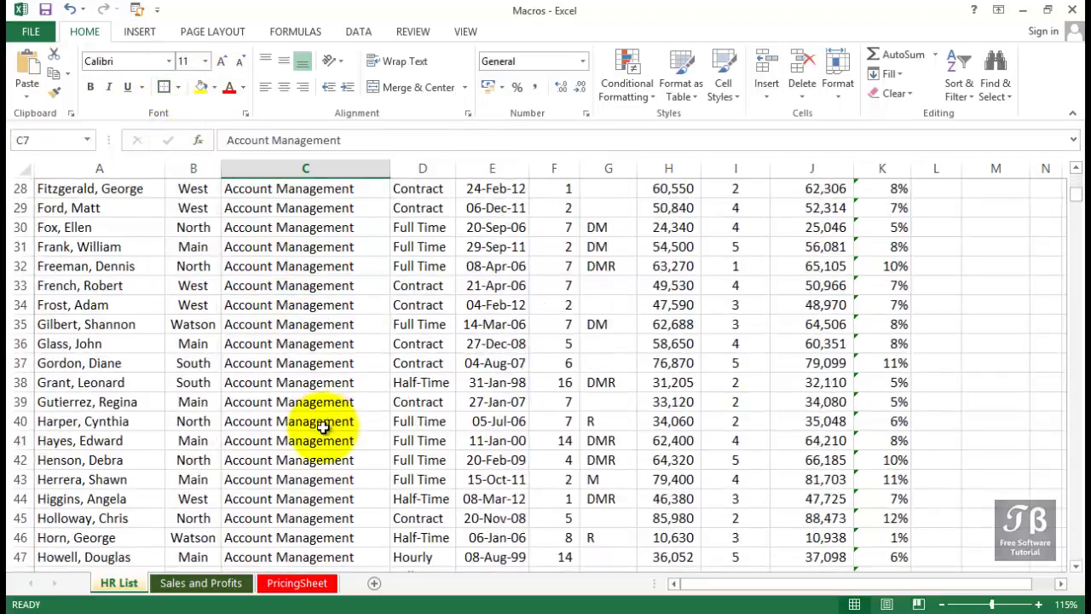
scroll(324, 426, "down", 2)
scroll(324, 427, "down", 2)
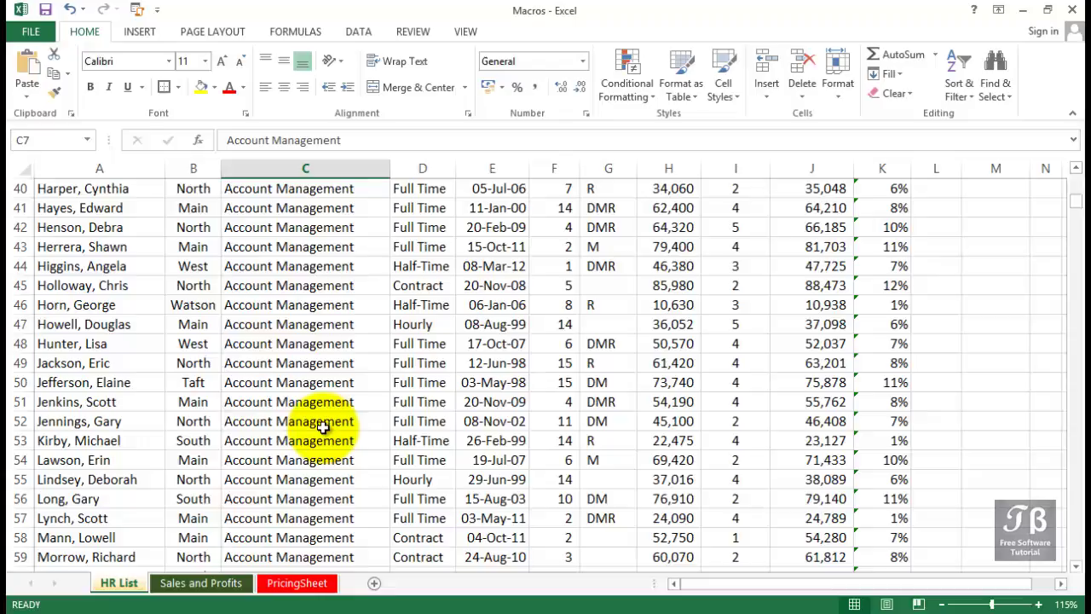
left_click(415, 425)
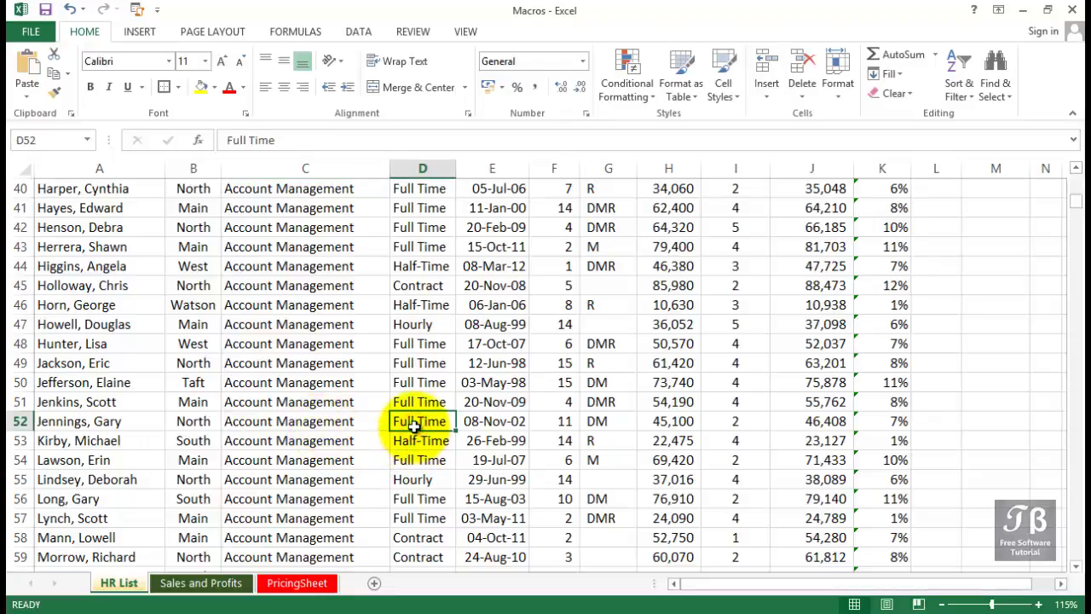
scroll(415, 425, "up", 1)
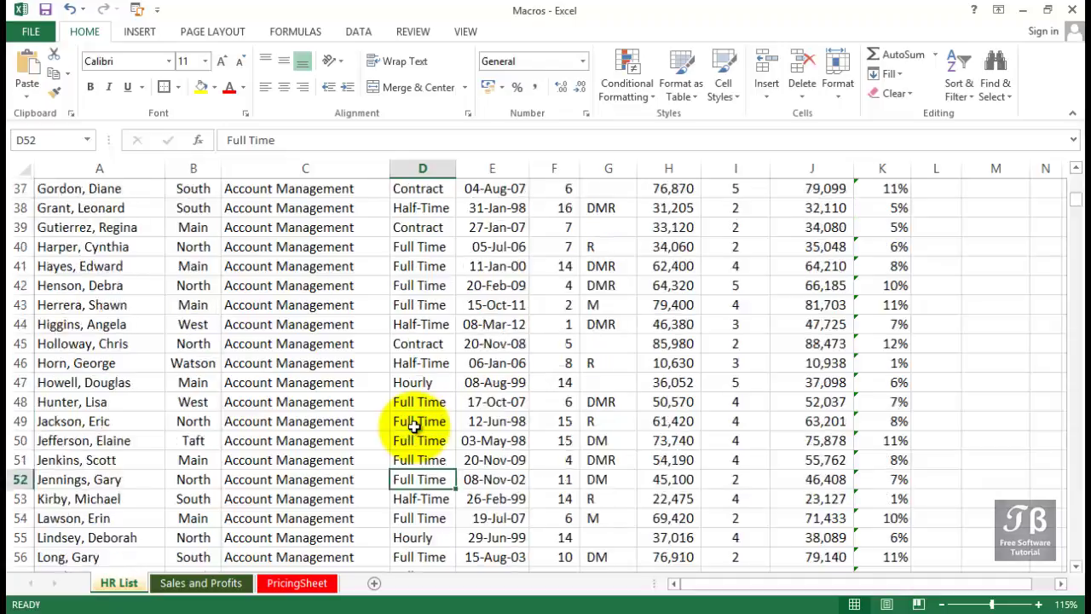
scroll(415, 426, "up", 4)
scroll(415, 425, "up", 3)
scroll(413, 426, "up", 3)
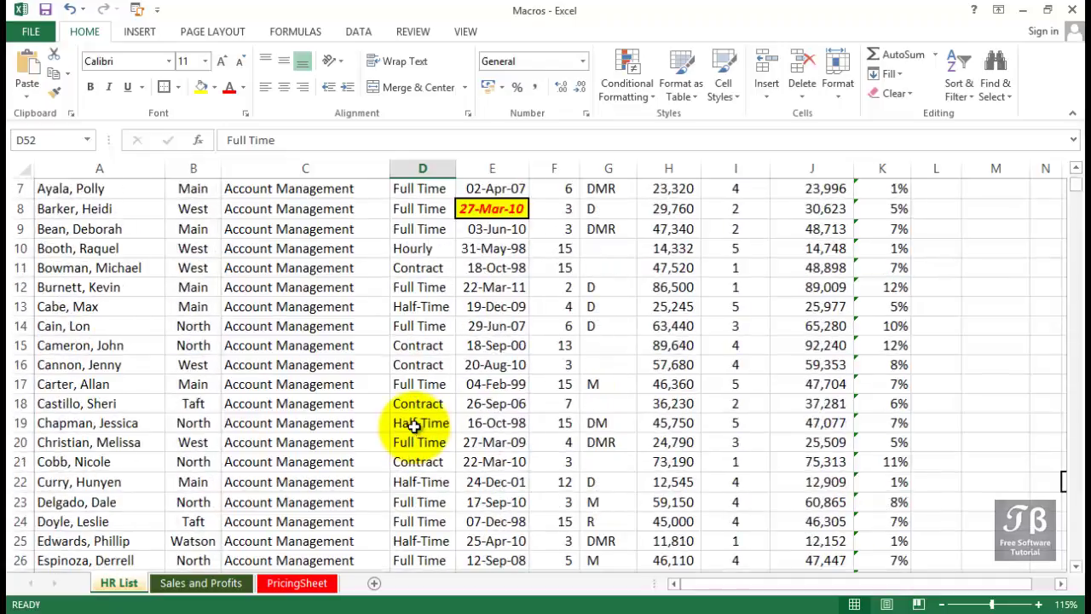
scroll(413, 426, "up", 2)
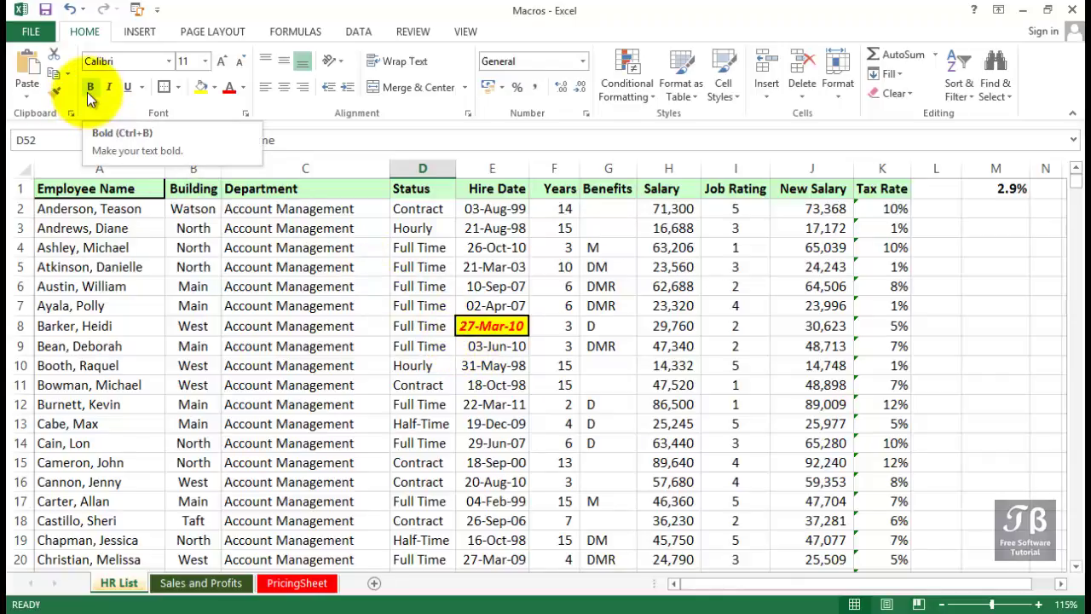
Set the Account Management cell C3 to Bold font style through the Font dialog.
left_click(268, 228)
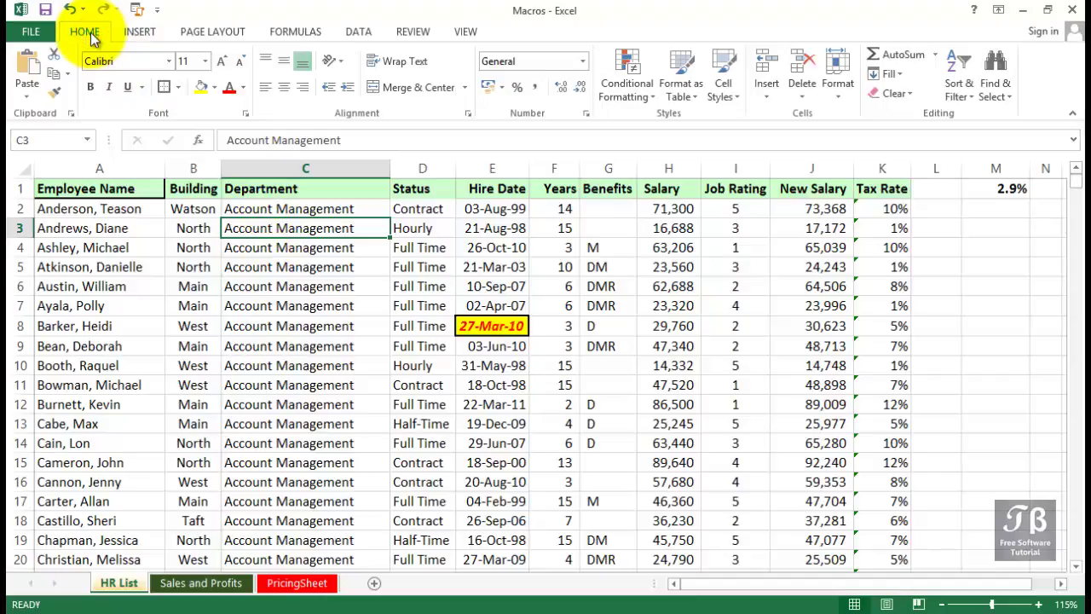
left_click(247, 114)
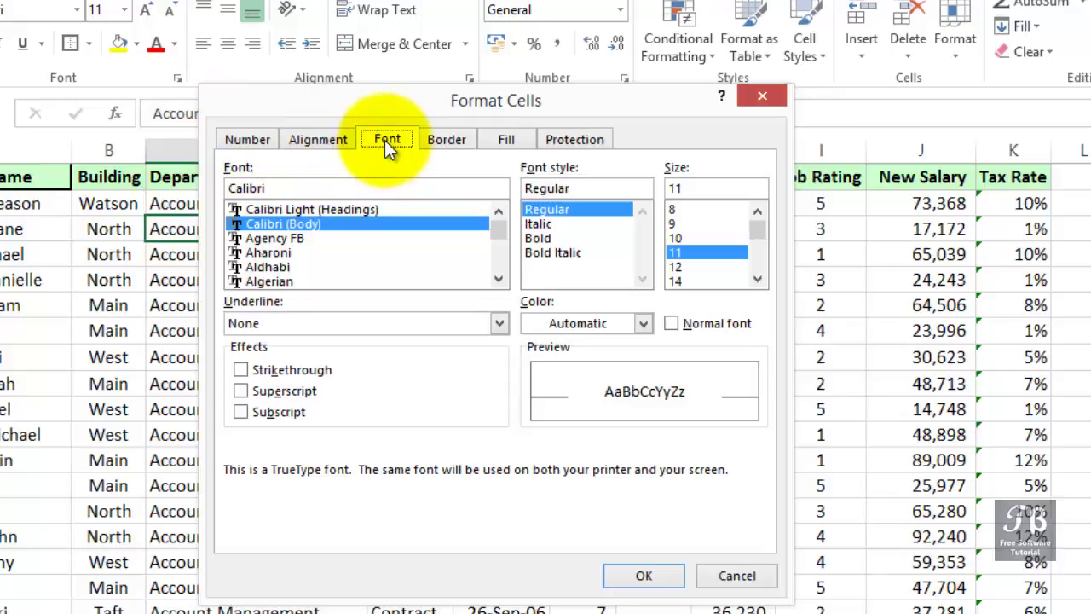
left_click(530, 239)
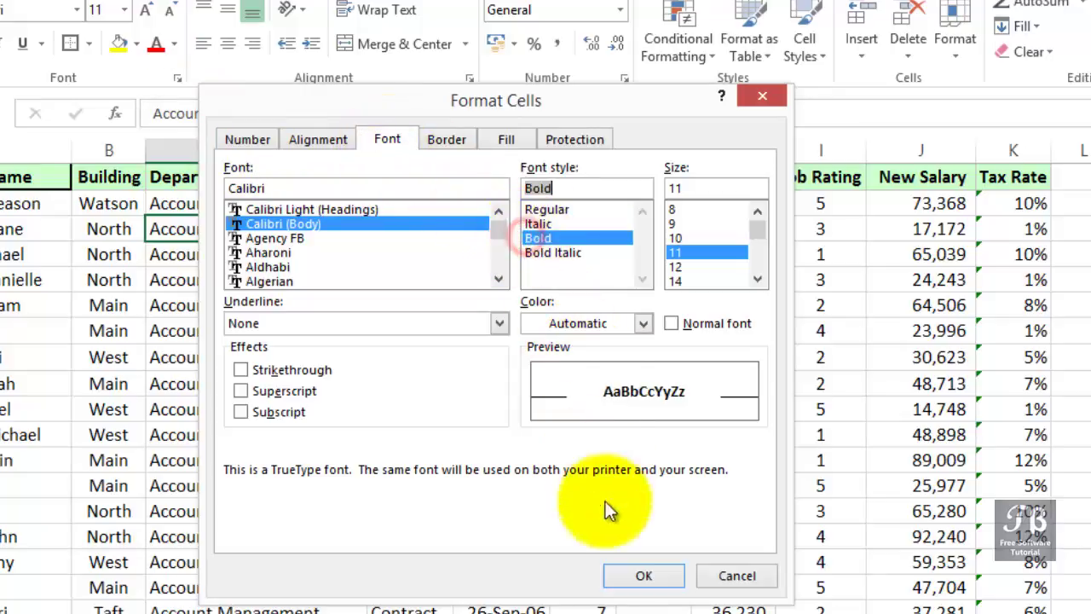
left_click(641, 576)
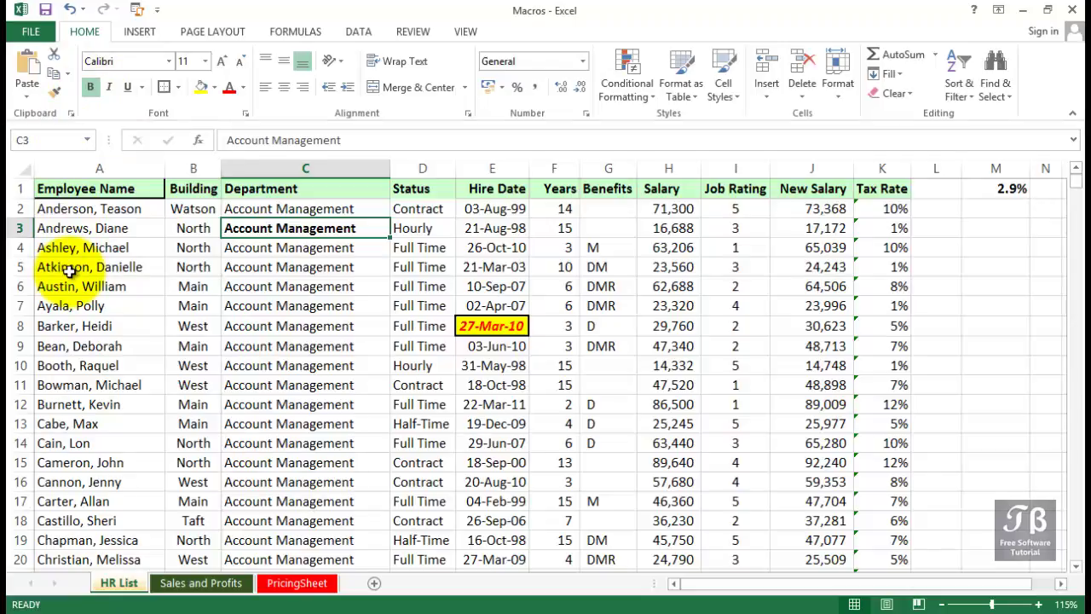
left_click(69, 269)
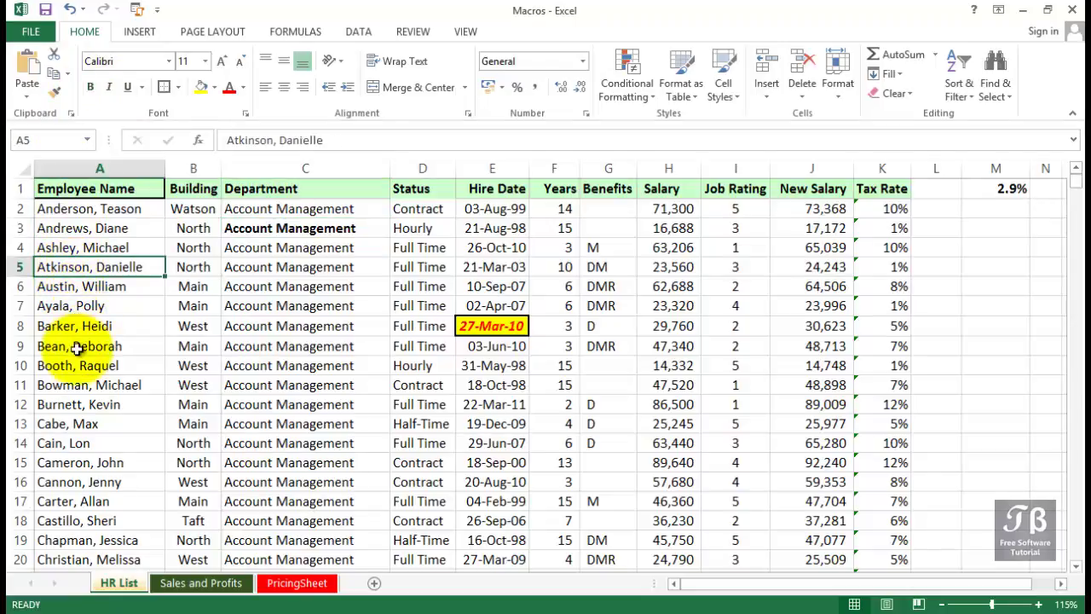
left_click_drag(73, 384, 899, 385)
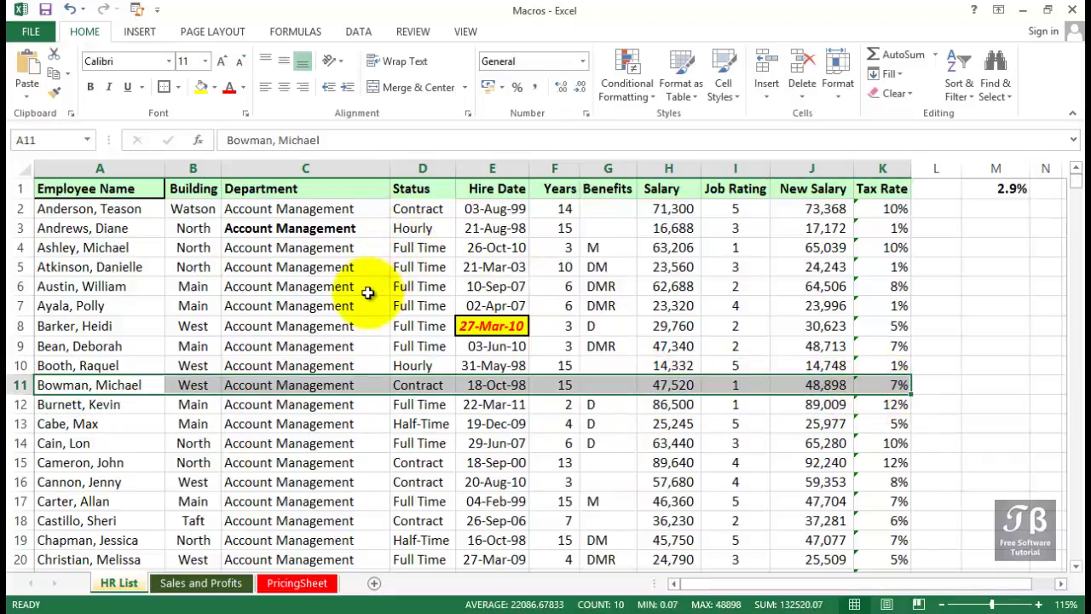
right_click(322, 385)
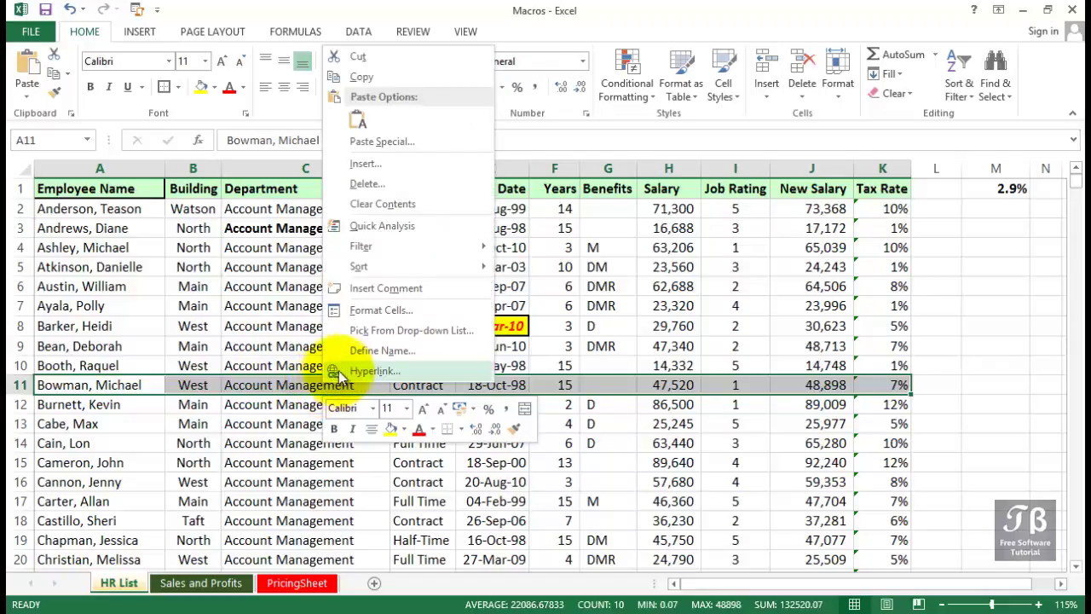
left_click(361, 313)
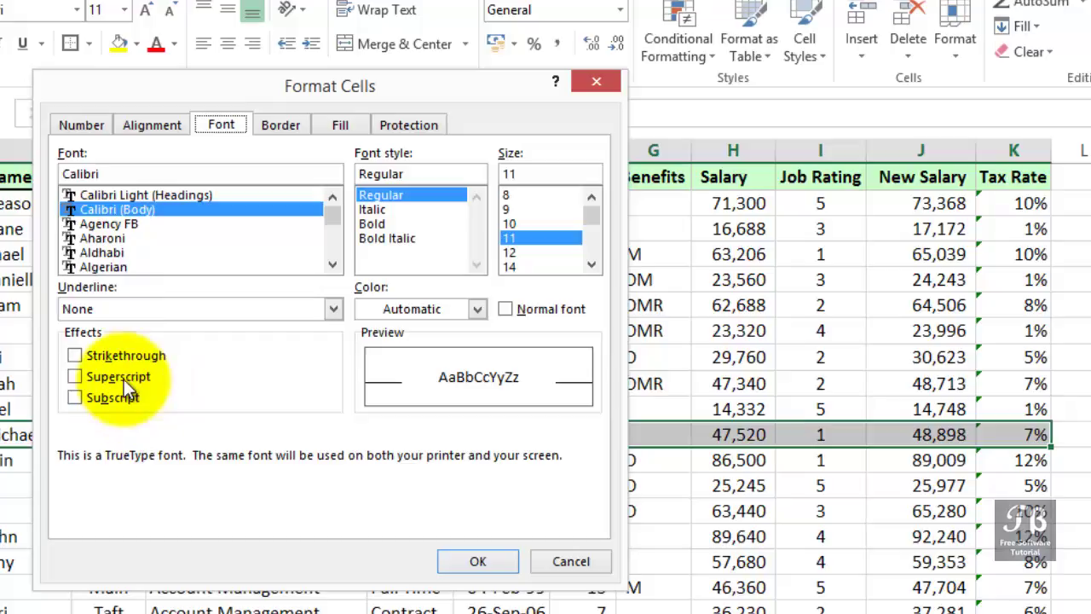
left_click(98, 356)
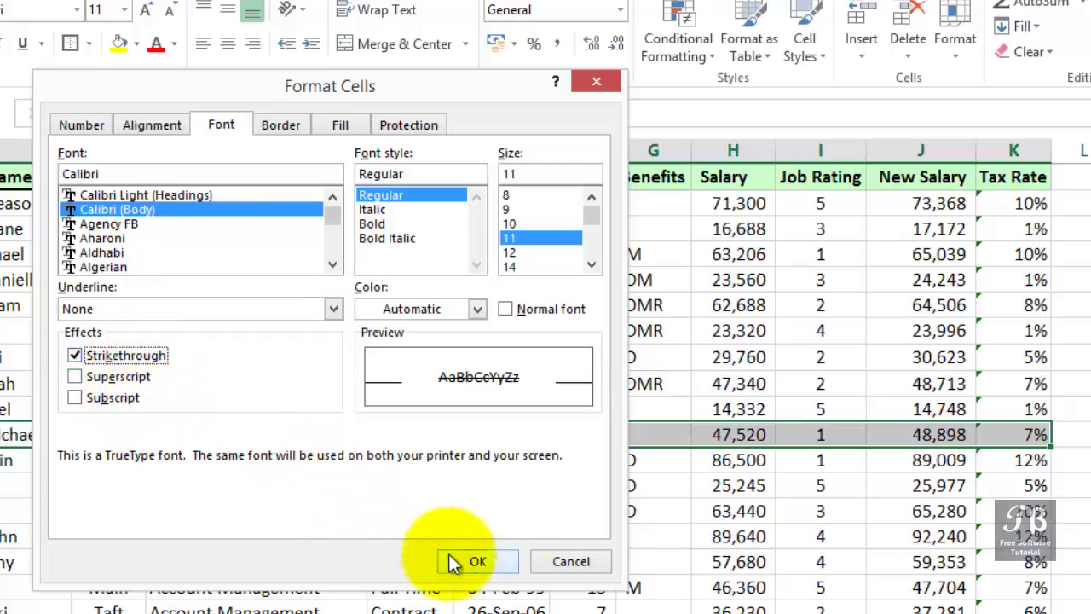
left_click(494, 564)
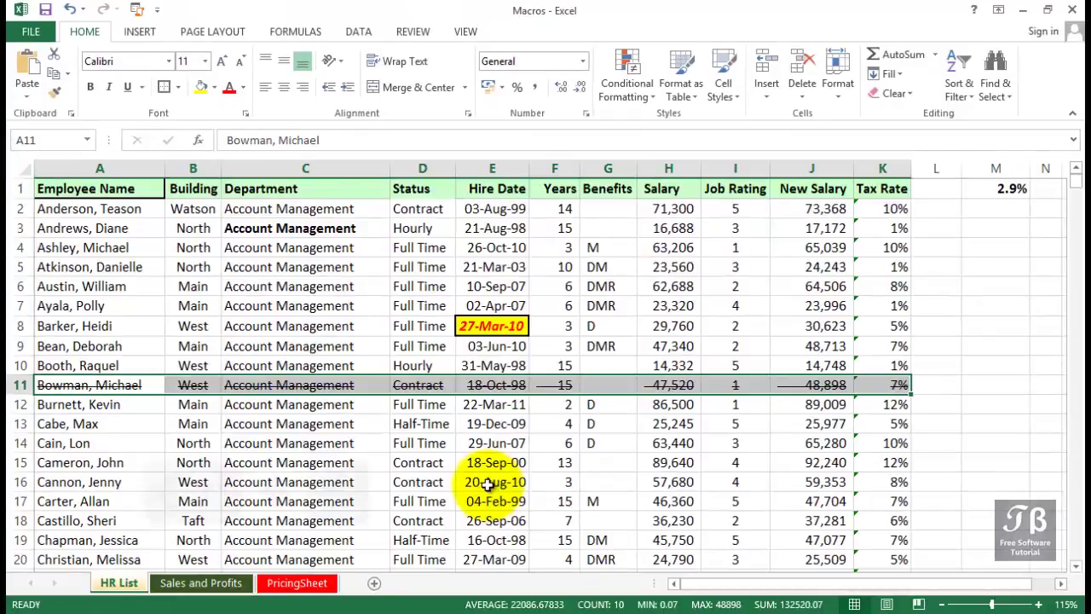
left_click_drag(128, 385, 882, 385)
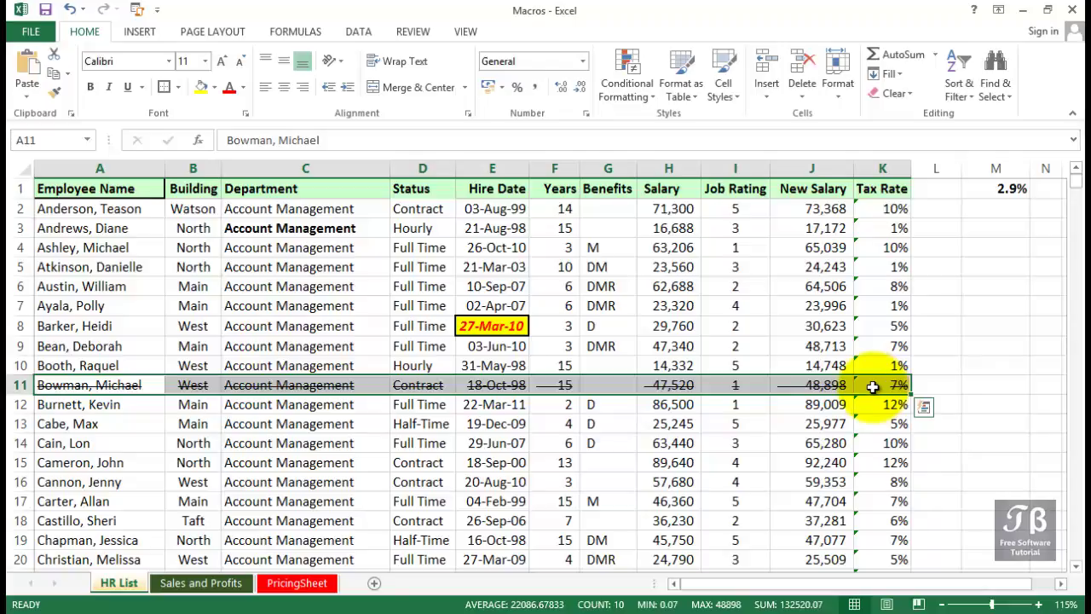
Switch to the PricingSheet worksheet.
left_click(297, 583)
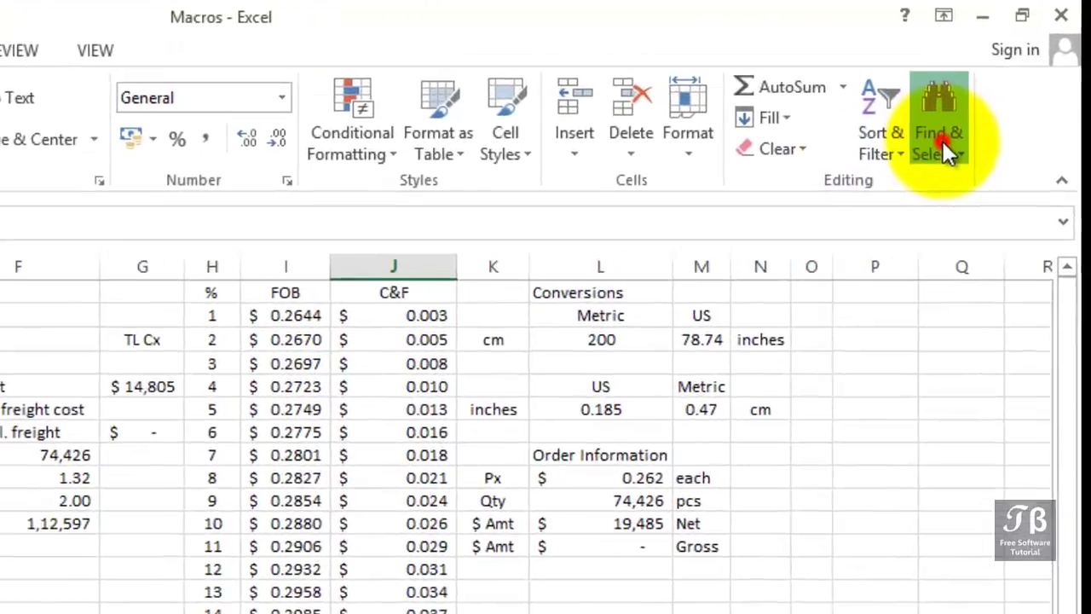
Select all formula cells with Find & Select and fill them light blue.
left_click(943, 144)
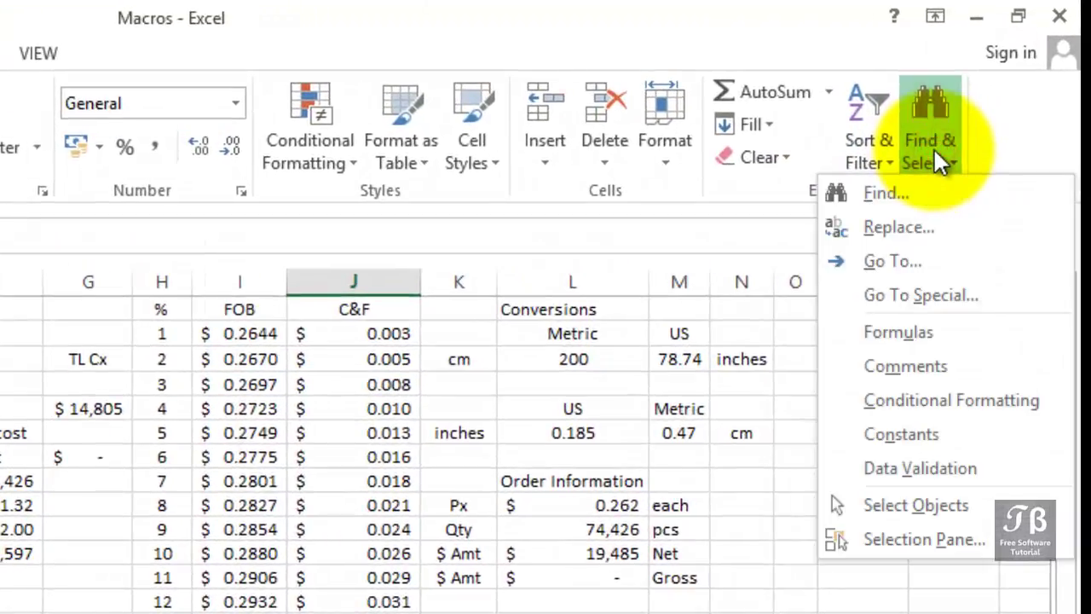
left_click(924, 331)
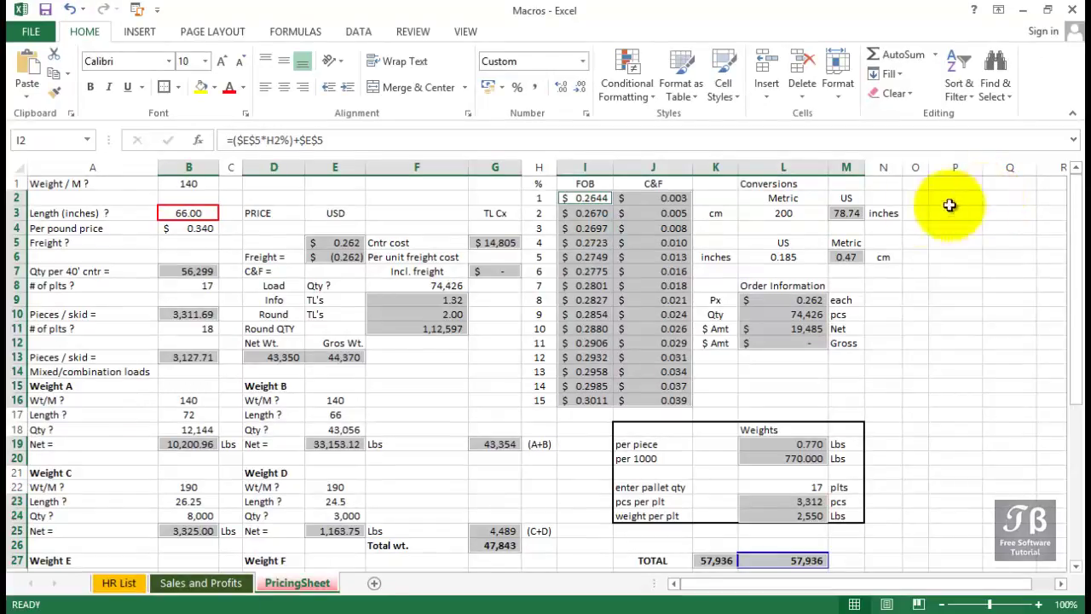
left_click(214, 87)
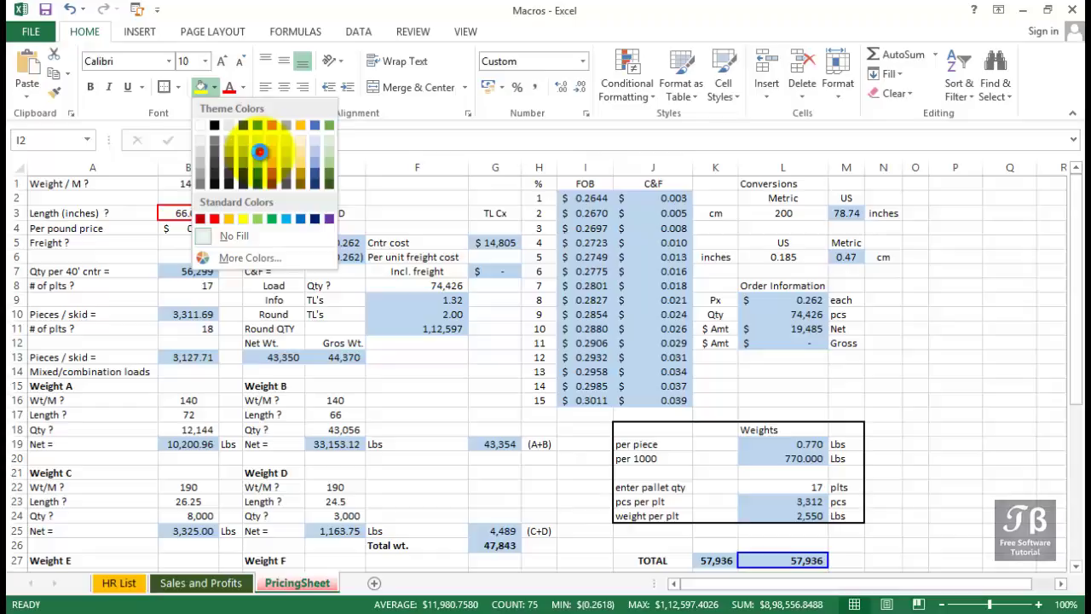
left_click(260, 152)
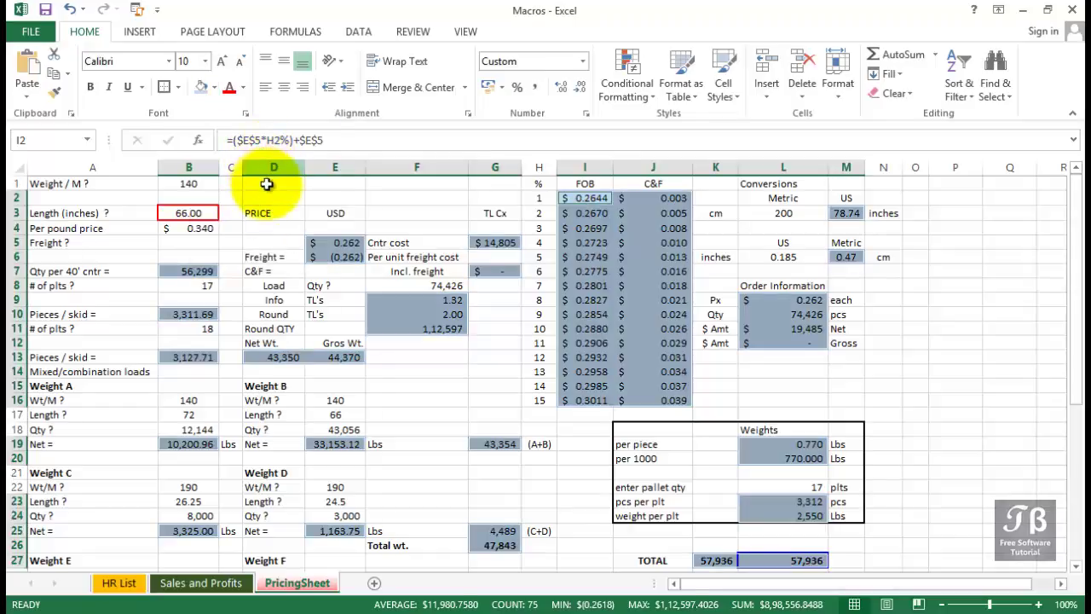
left_click(267, 186)
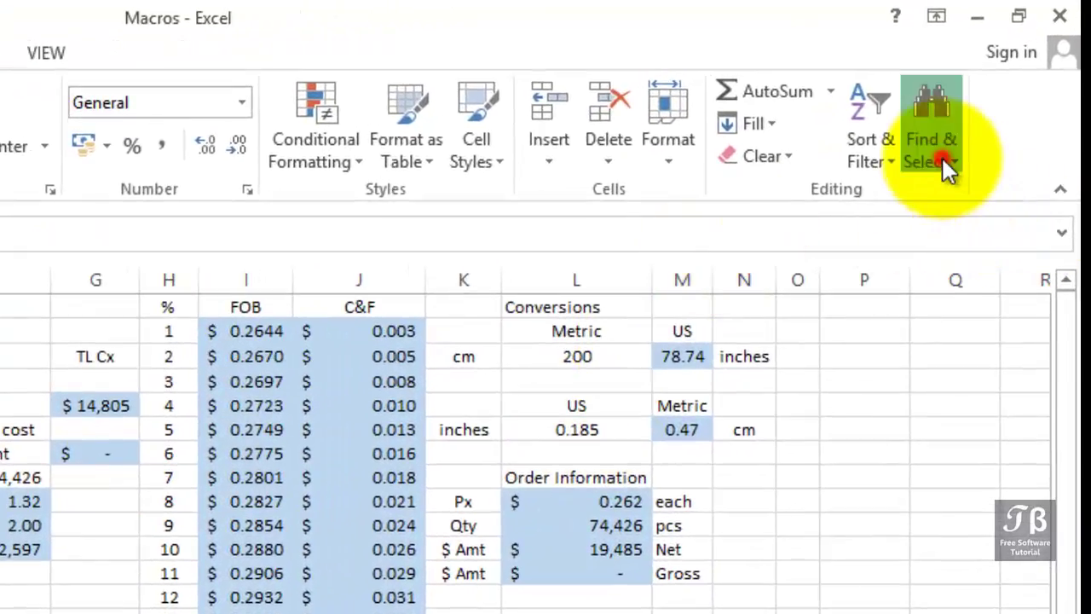
Select numeric constants only via Go To Special (no text, logicals, errors) and fill them yellow.
left_click(941, 158)
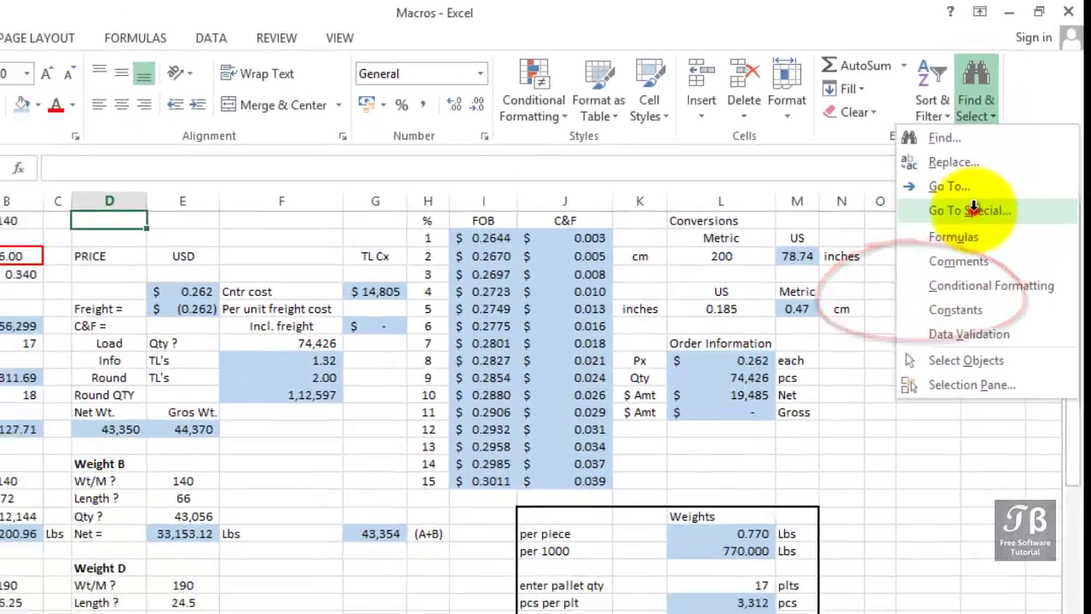
left_click(927, 290)
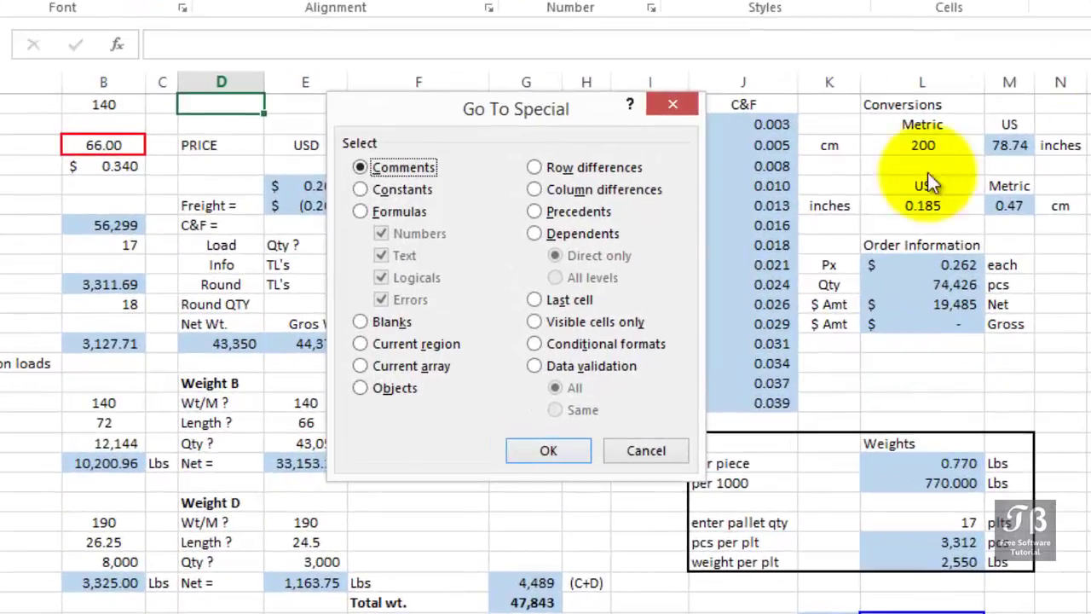
left_click(380, 191)
left_click(383, 254)
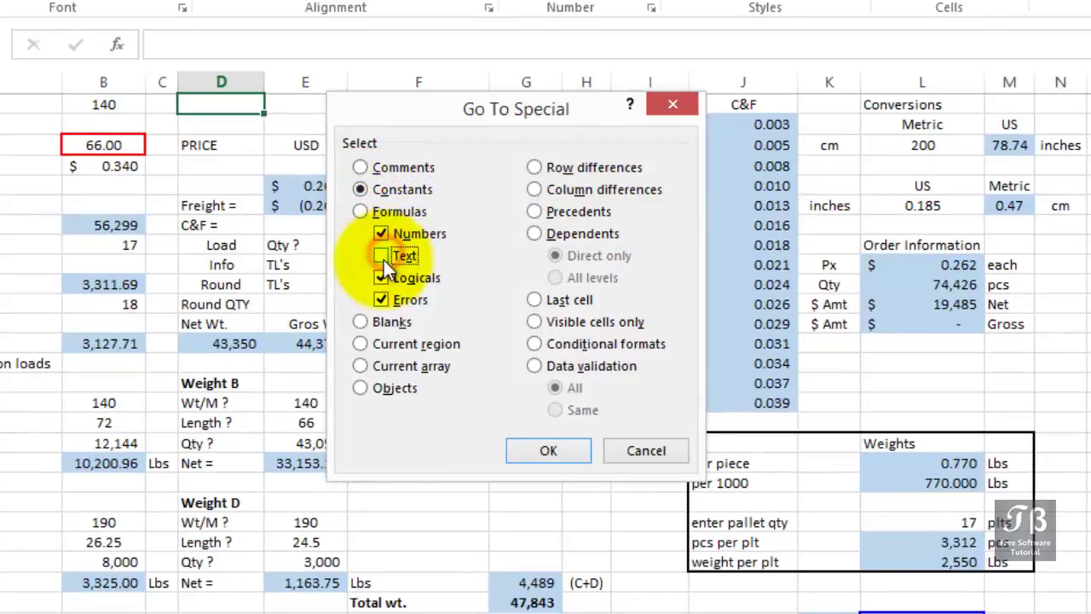
left_click(381, 279)
left_click(381, 299)
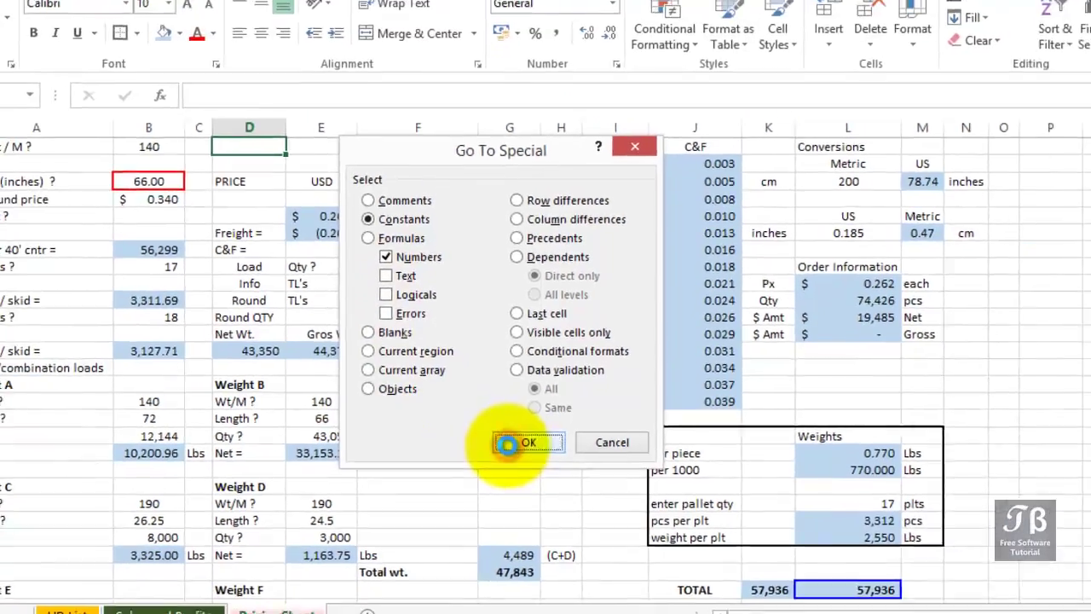
left_click(525, 455)
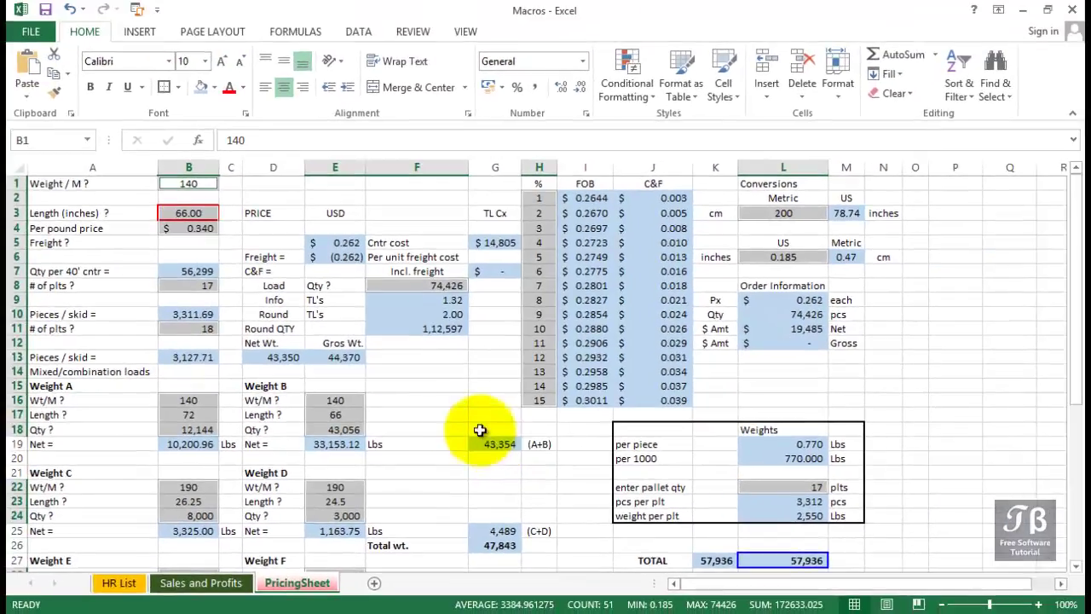
left_click(214, 86)
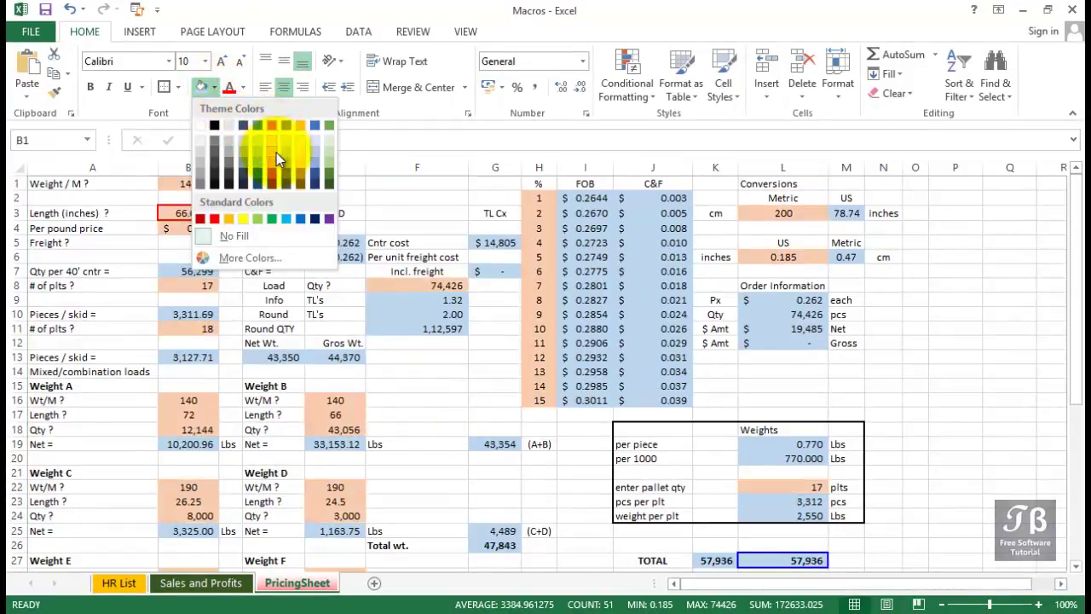
left_click(243, 219)
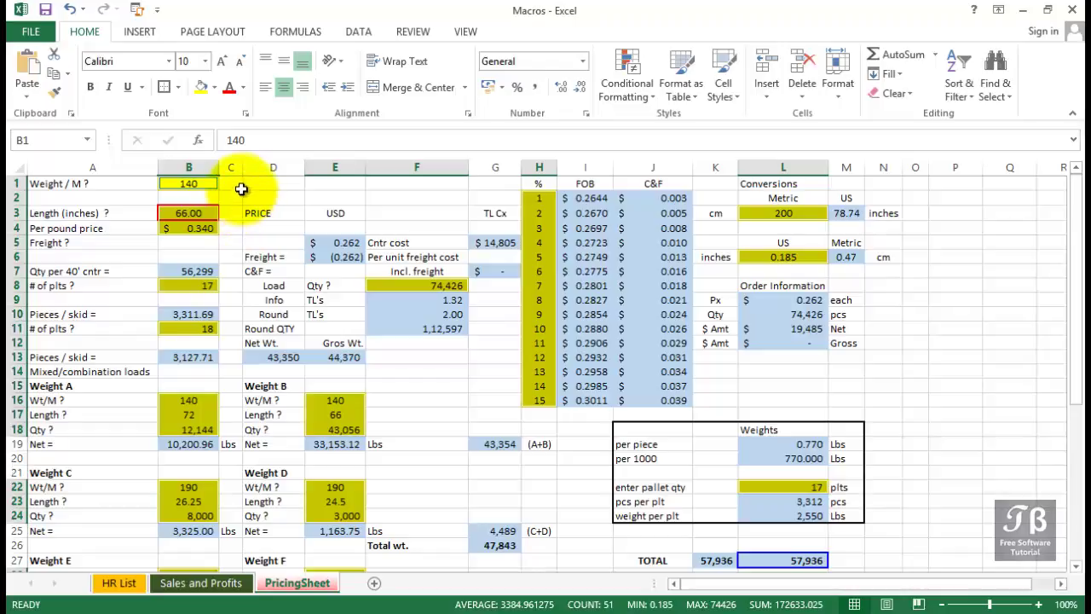
left_click(250, 186)
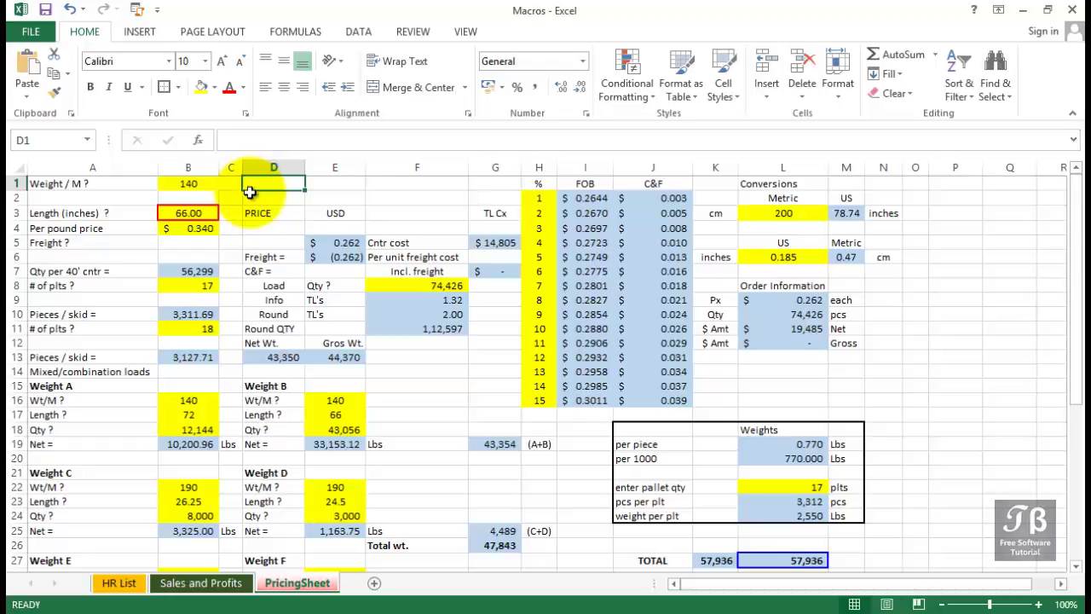
Return to the HR List sheet and click cell D3 to deselect row 11.
left_click(107, 582)
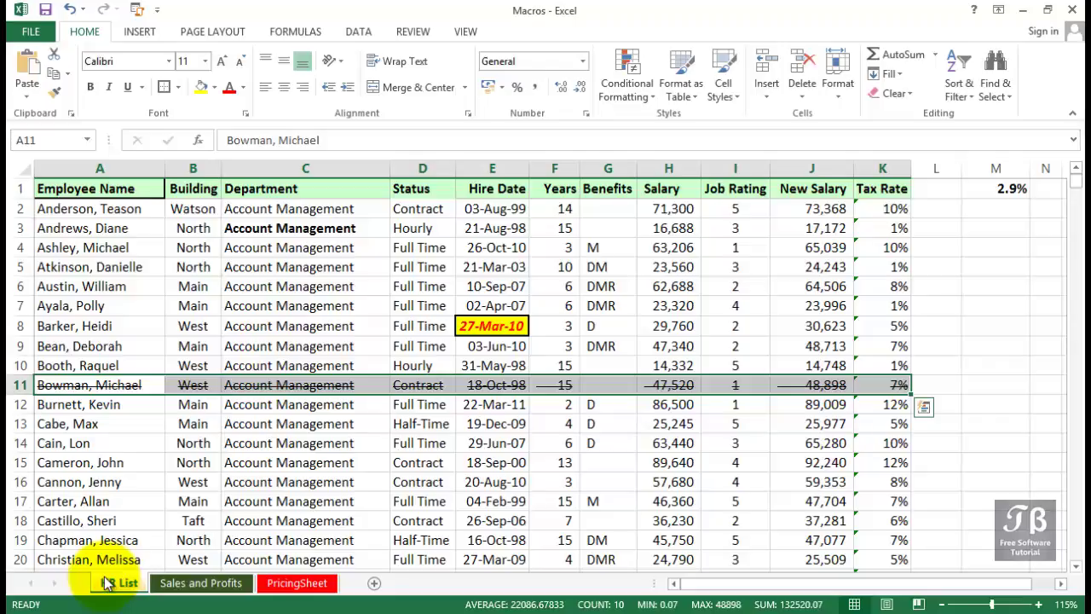
left_click(107, 582)
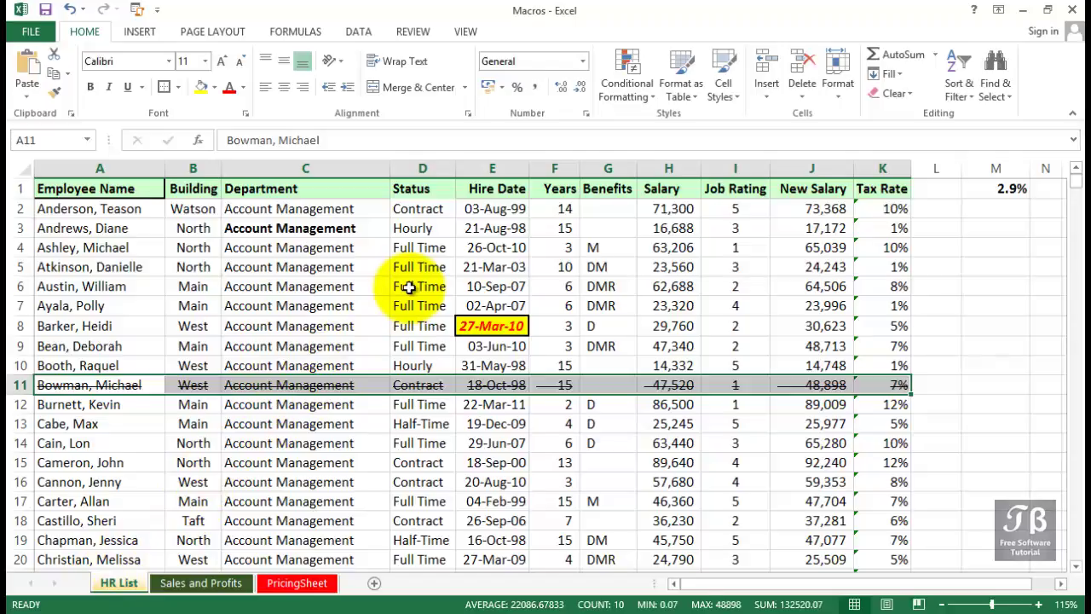
left_click(414, 227)
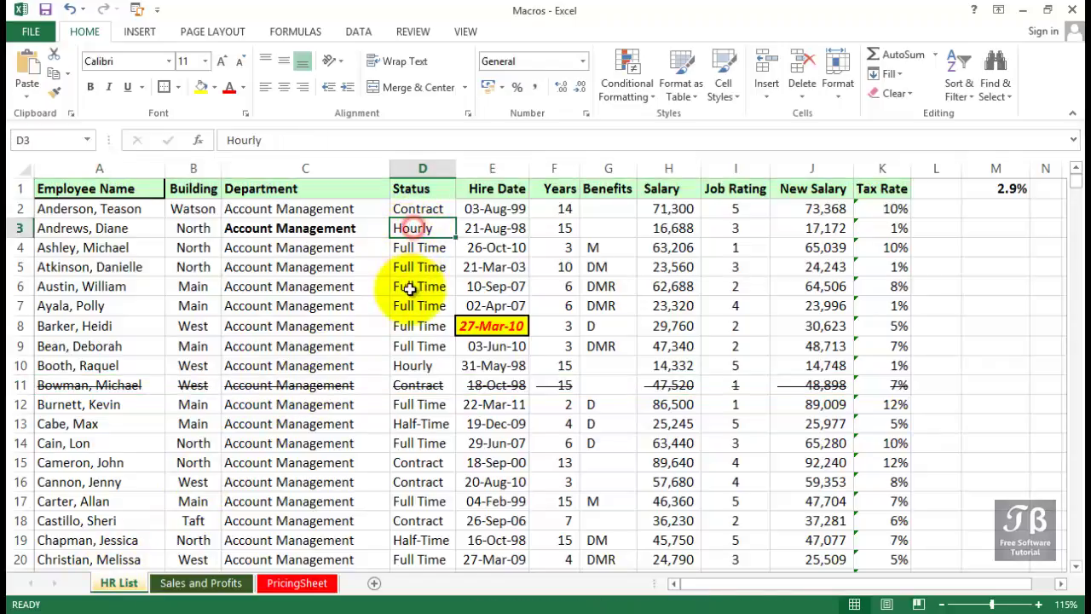